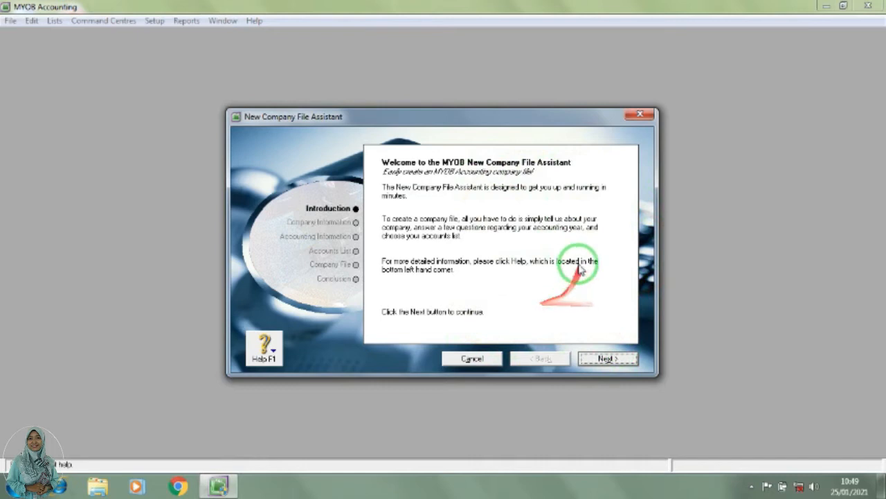
Step: Continue past the assistant's introduction and enter PT BERLIANA as the company name
{"action": "left_click", "coordinate": [607, 359]}
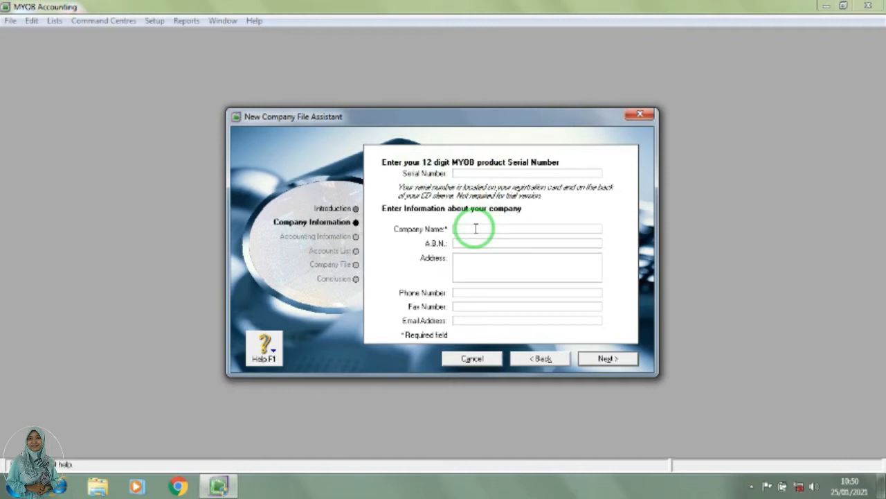
{"action": "key", "text": "BackSpace"}
{"action": "type", "text": "PT BERLIANA"}
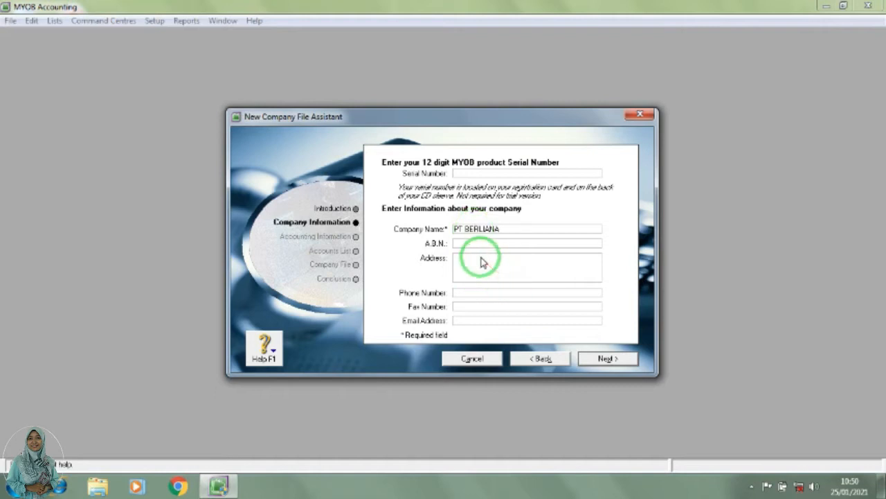
Step: Fill in the company's postal address in the company information
{"action": "left_click", "coordinate": [482, 257]}
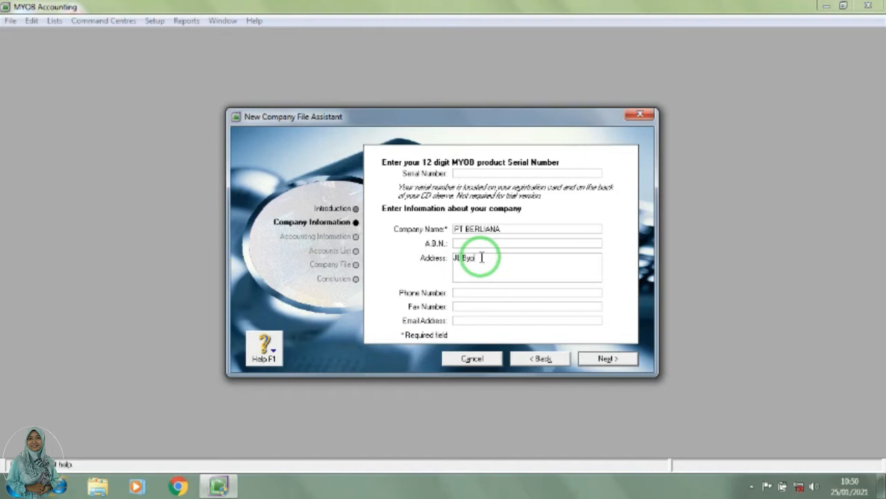
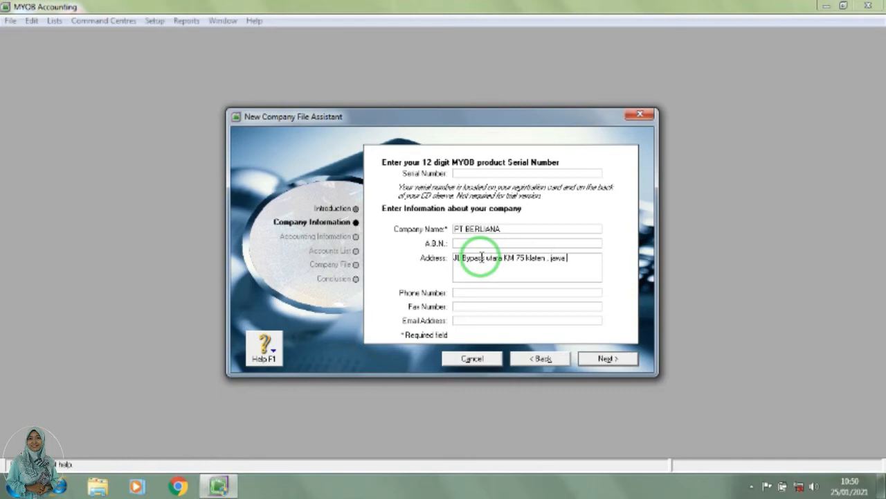
Step: Enter the company's phone number and fax number
{"action": "left_click", "coordinate": [477, 297]}
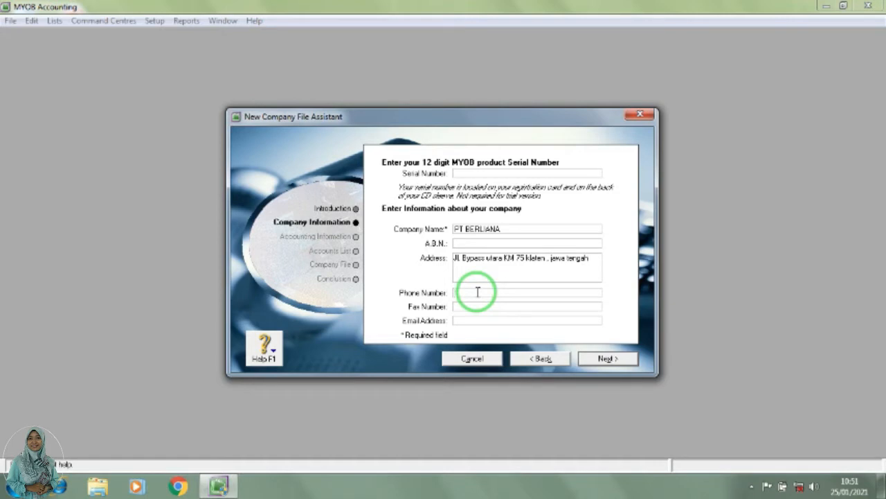
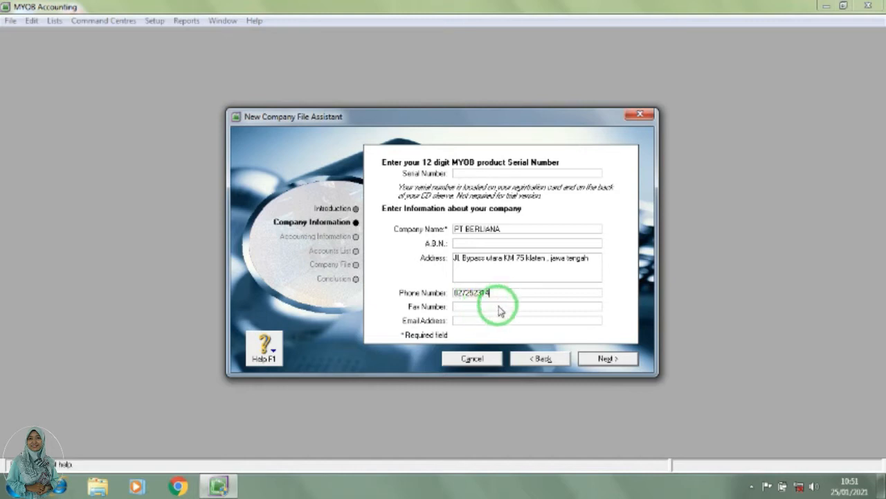
{"action": "left_click", "coordinate": [497, 306]}
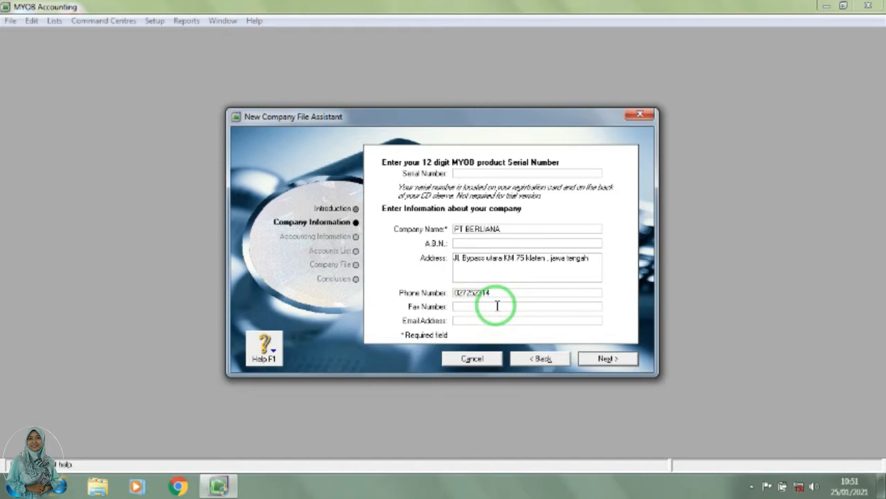
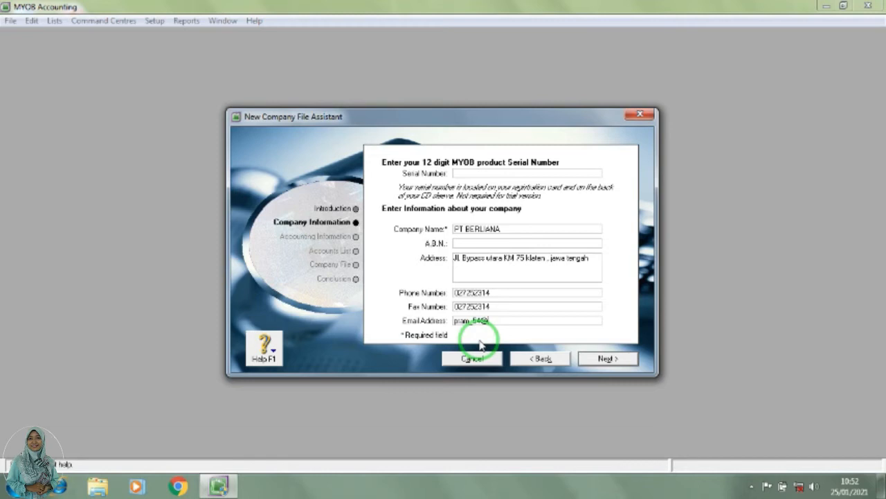
Step: Enter the company's e-mail address and continue to the accounting information
{"action": "left_click_drag", "start_coordinate": [514, 255], "coordinate": [471, 306]}
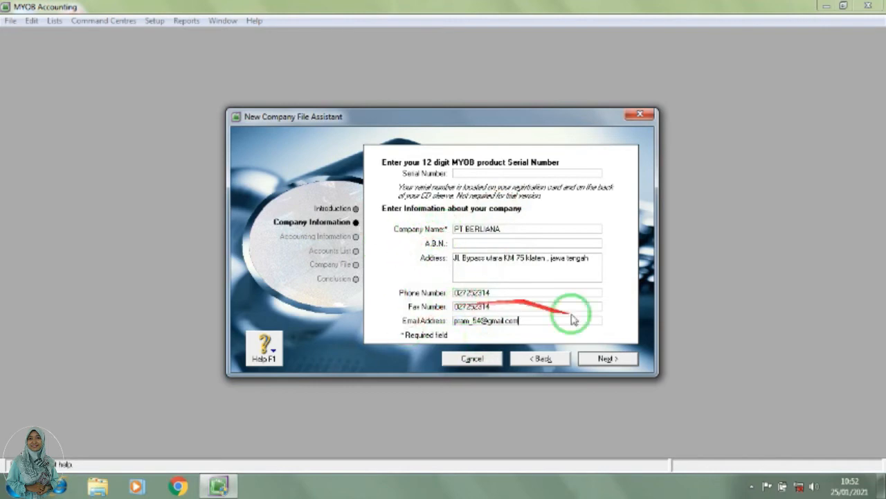
{"action": "left_click", "coordinate": [617, 360]}
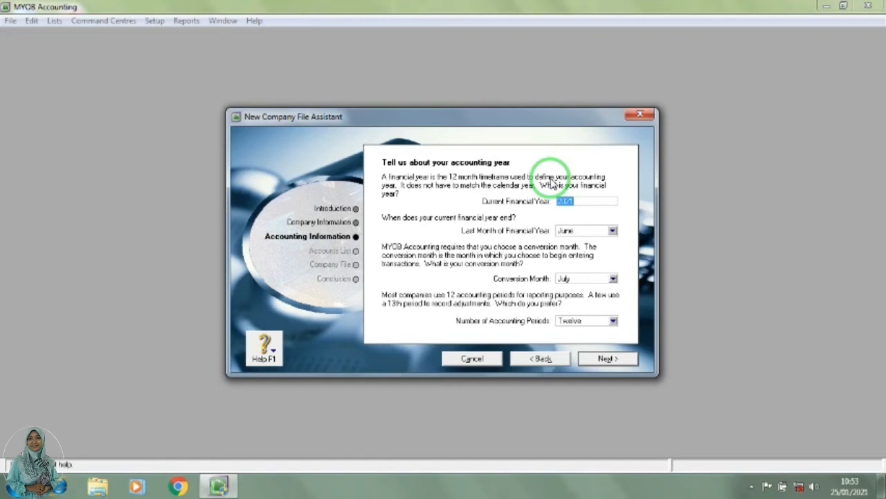
Step: Set the current financial year to 2019 with December as its last month
{"action": "type", "text": "2019"}
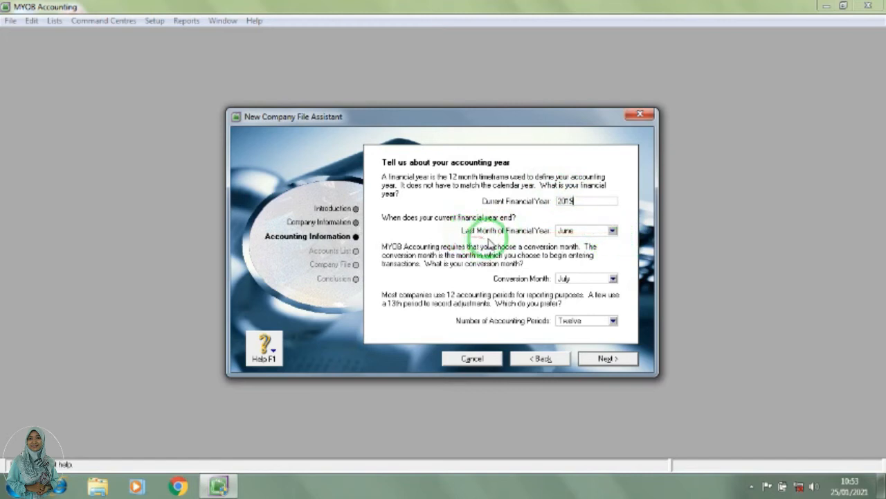
{"action": "left_click", "coordinate": [613, 230]}
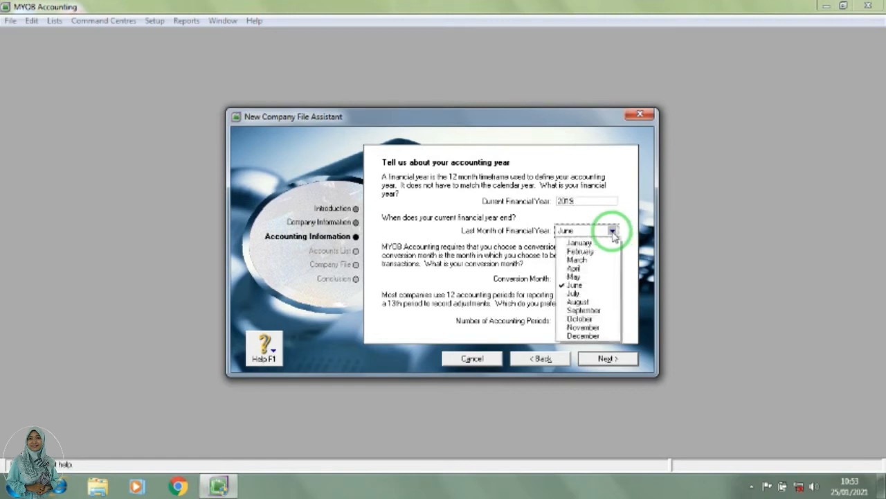
{"action": "left_click", "coordinate": [587, 336]}
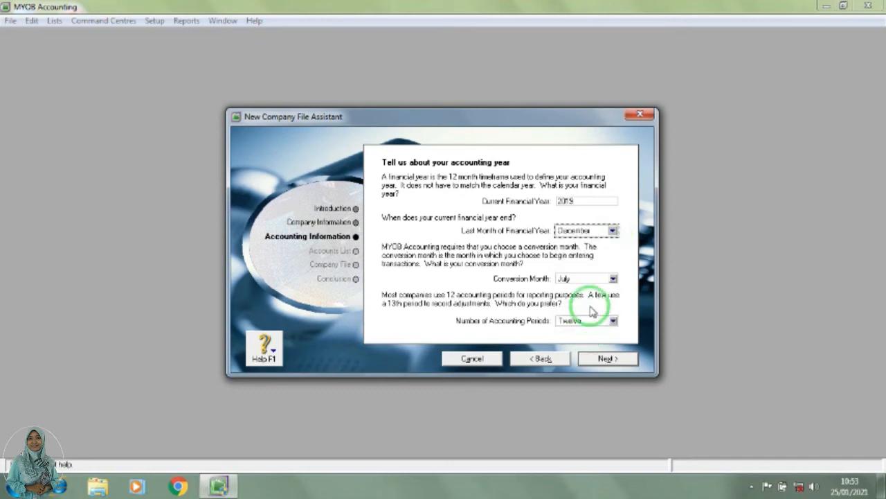
{"action": "left_click", "coordinate": [613, 232]}
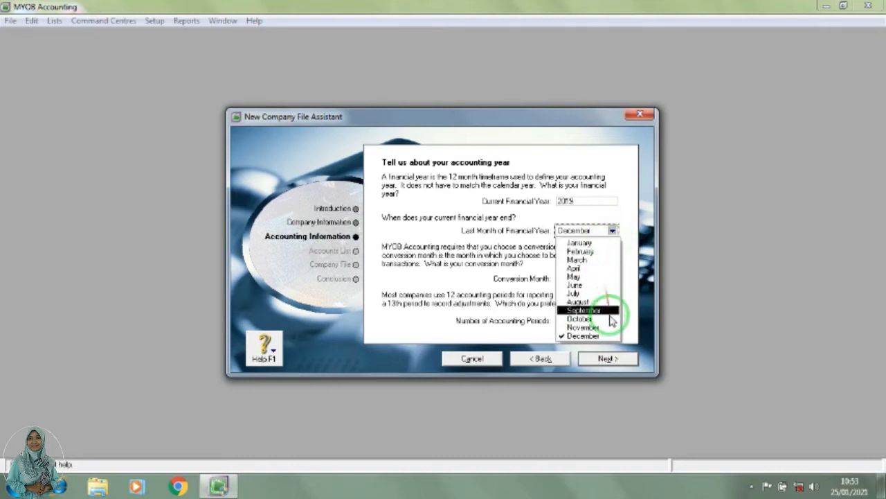
{"action": "left_click", "coordinate": [614, 337]}
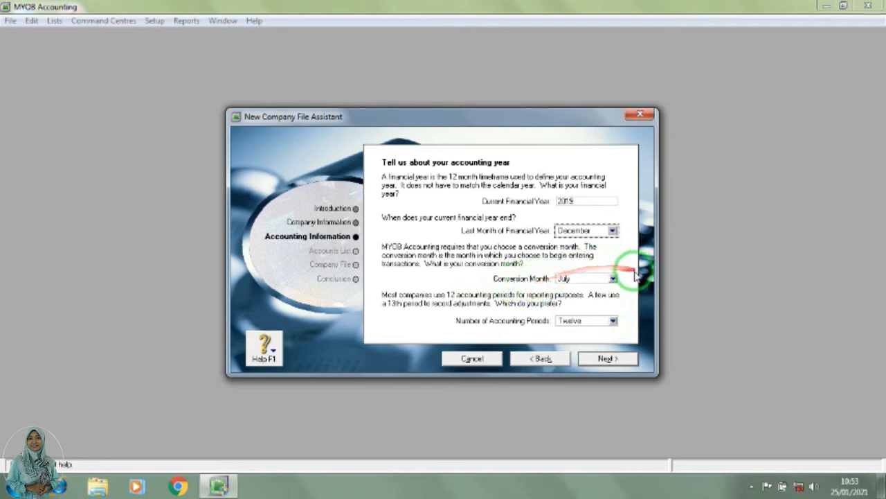
Step: Set the conversion month to January with twelve accounting periods, and confirm the accounting information
{"action": "left_click", "coordinate": [613, 279]}
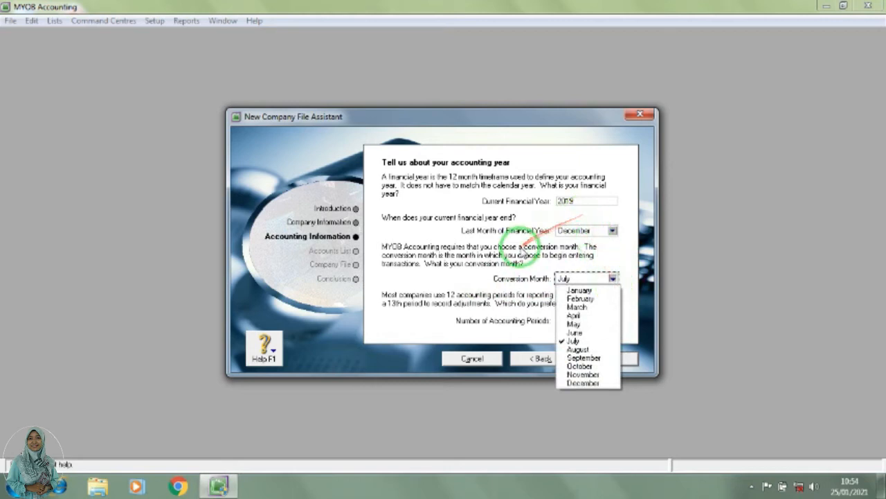
{"action": "left_click", "coordinate": [597, 290]}
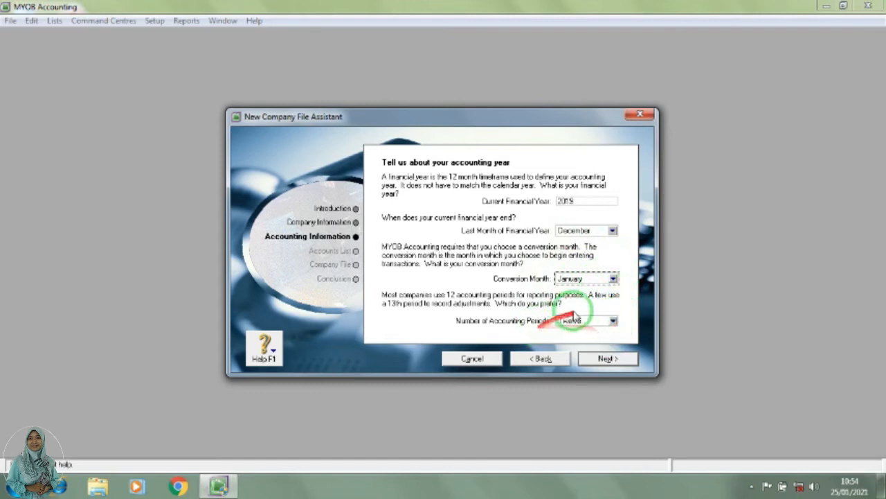
{"action": "left_click", "coordinate": [613, 322]}
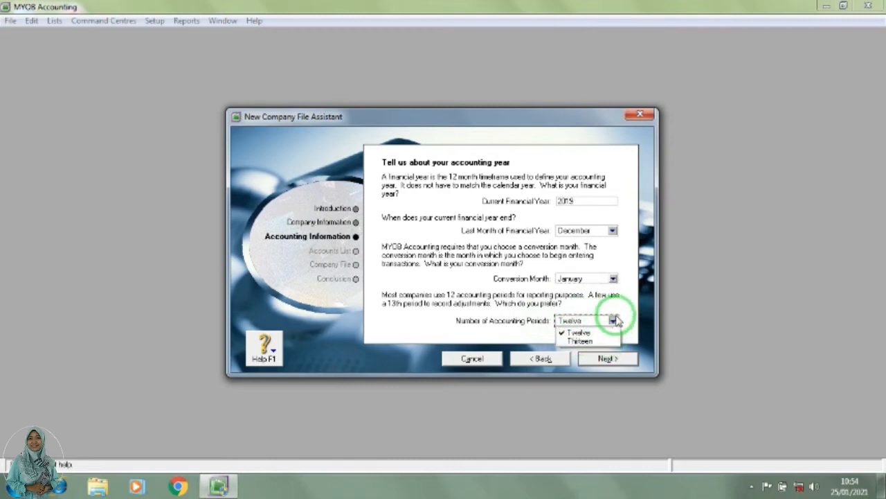
{"action": "left_click", "coordinate": [590, 333]}
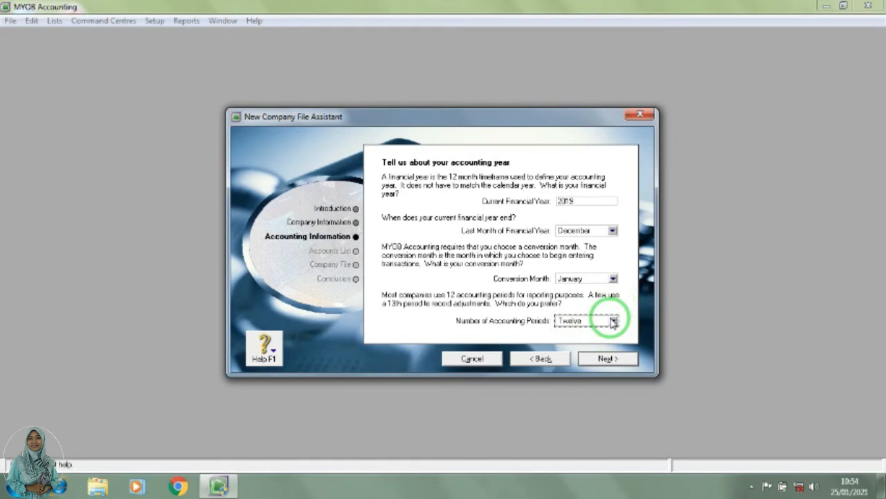
{"action": "left_click", "coordinate": [611, 358]}
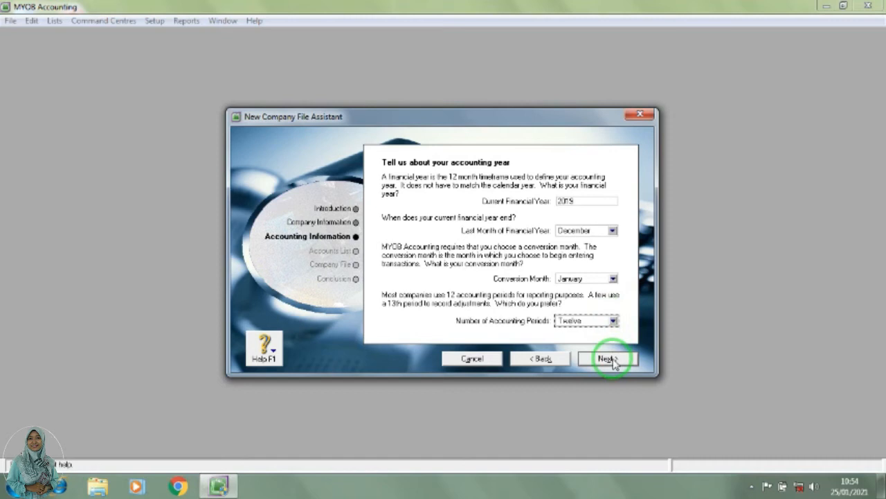
{"action": "left_click", "coordinate": [610, 359]}
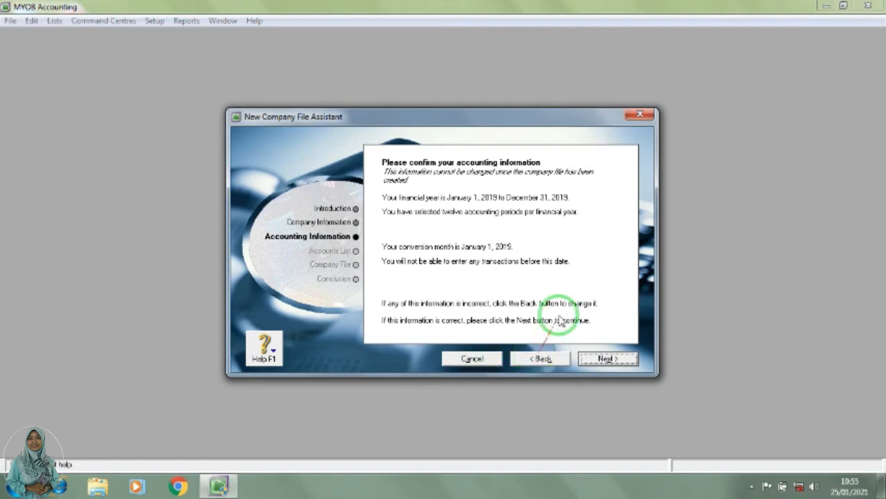
{"action": "left_click", "coordinate": [606, 358]}
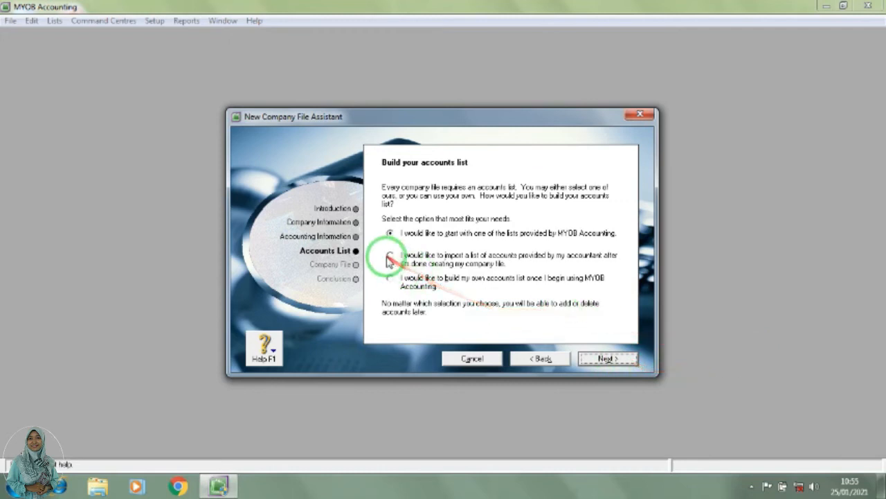
Step: Choose to import a list of accounts provided by the accountant after creating the company file, and continue
{"action": "left_click", "coordinate": [406, 285]}
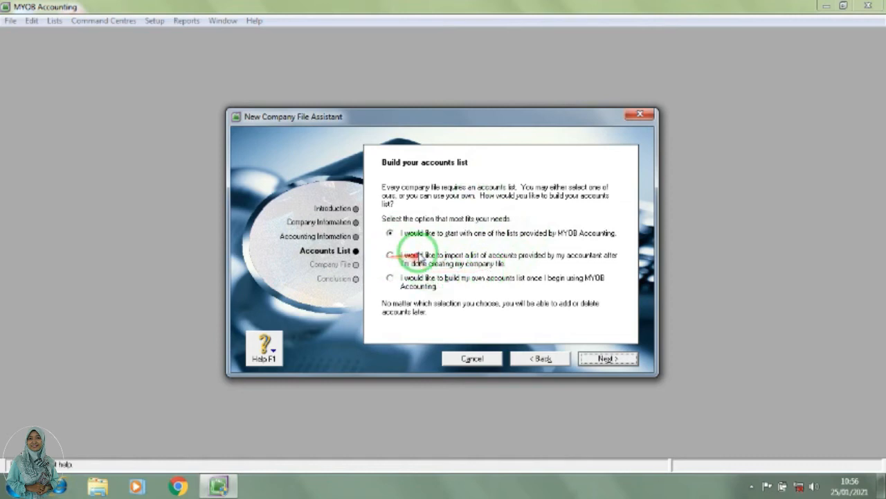
{"action": "left_click", "coordinate": [390, 256]}
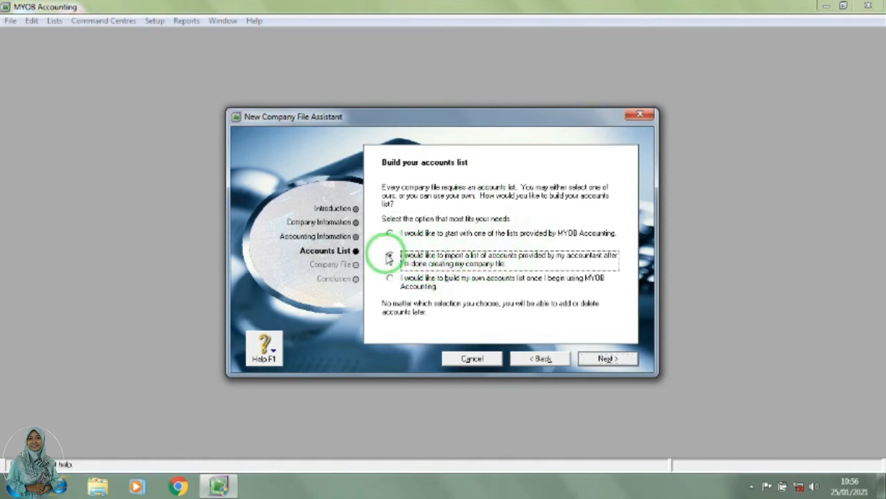
{"action": "left_click", "coordinate": [609, 359]}
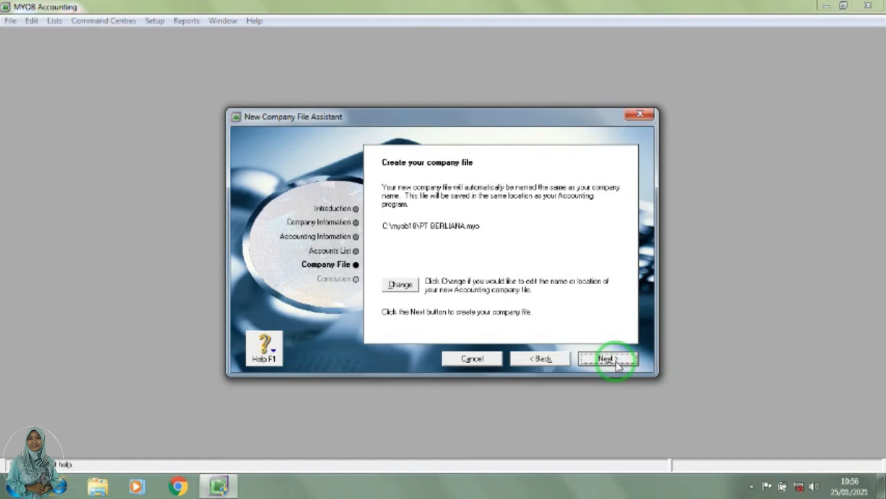
{"action": "left_click", "coordinate": [403, 284]}
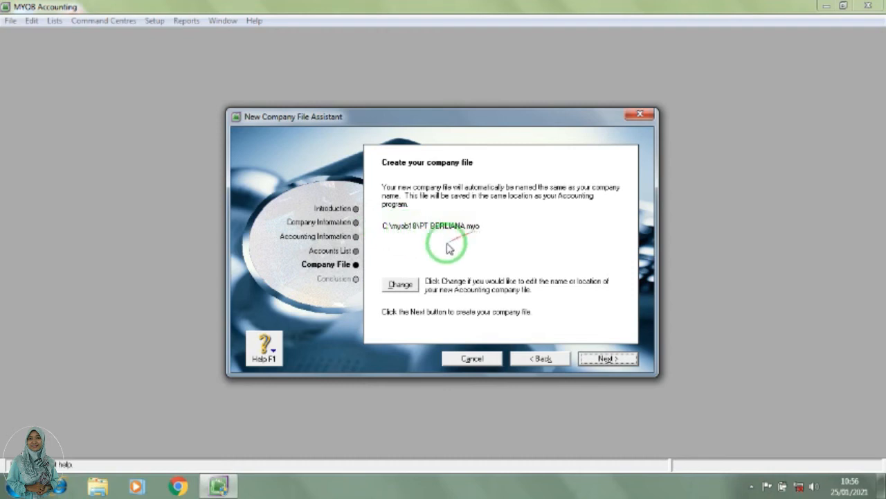
{"action": "left_click", "coordinate": [401, 288]}
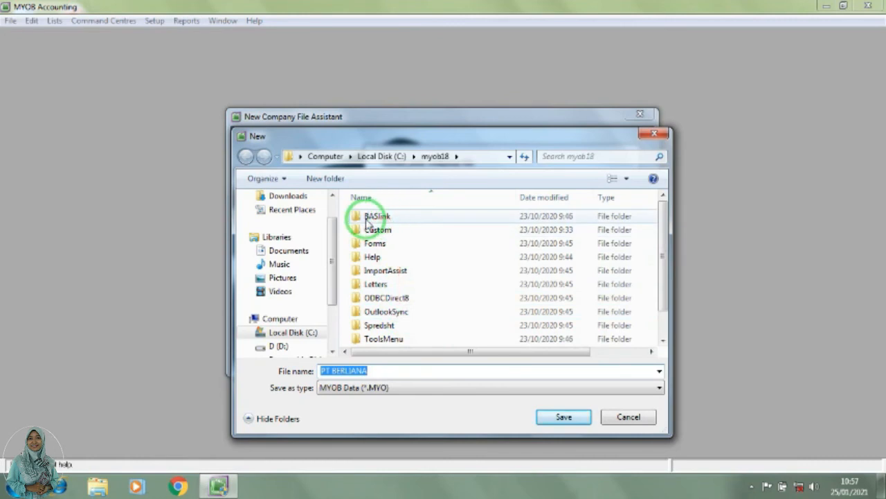
{"action": "left_click", "coordinate": [298, 254]}
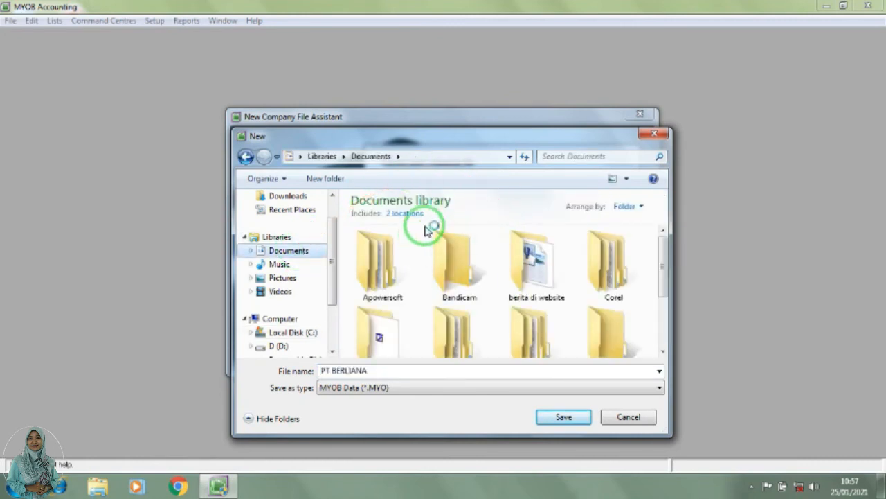
{"action": "left_click", "coordinate": [625, 419]}
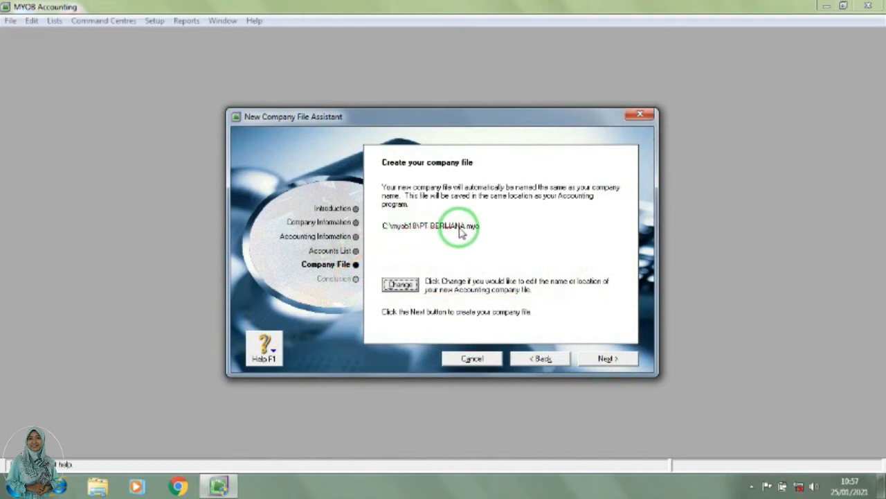
Step: Create the company file as PT BERLIANA.myo in C:\myob18 and proceed to its Command Centre
{"action": "left_click", "coordinate": [607, 359]}
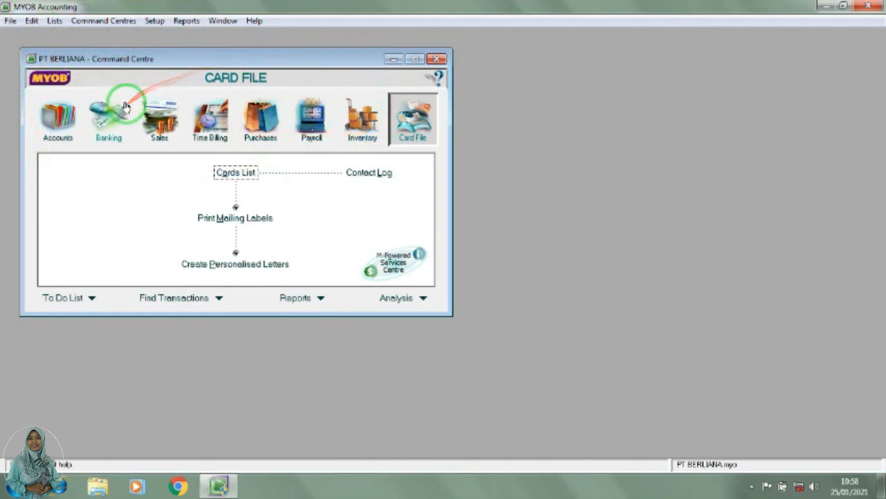
Step: View the Accounts, Banking and Sales command centres, and return to Accounts
{"action": "left_click", "coordinate": [58, 124]}
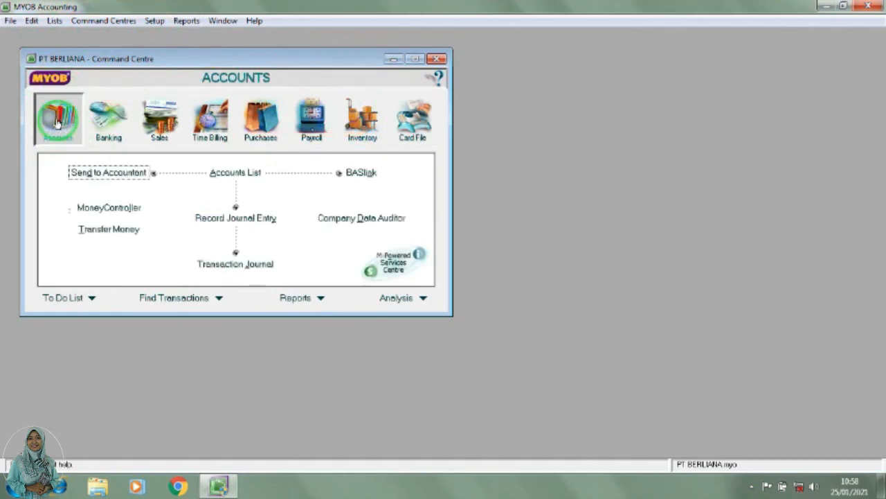
{"action": "left_click", "coordinate": [114, 131]}
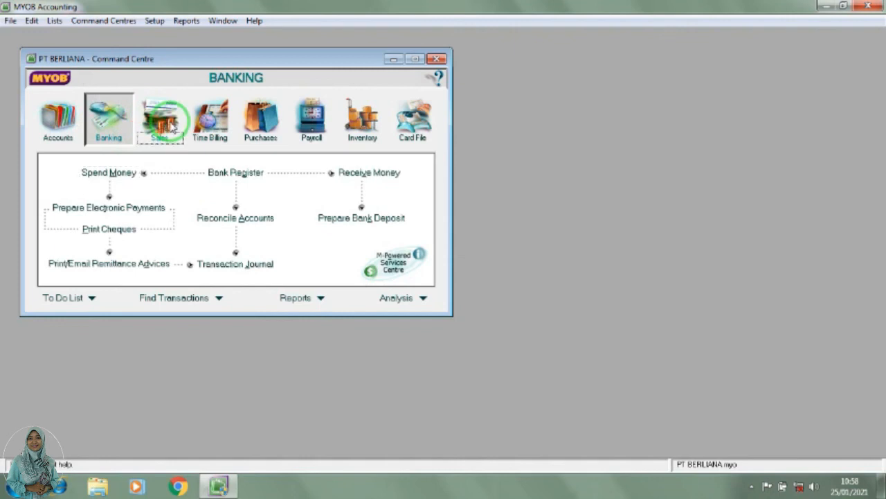
{"action": "left_click", "coordinate": [165, 117]}
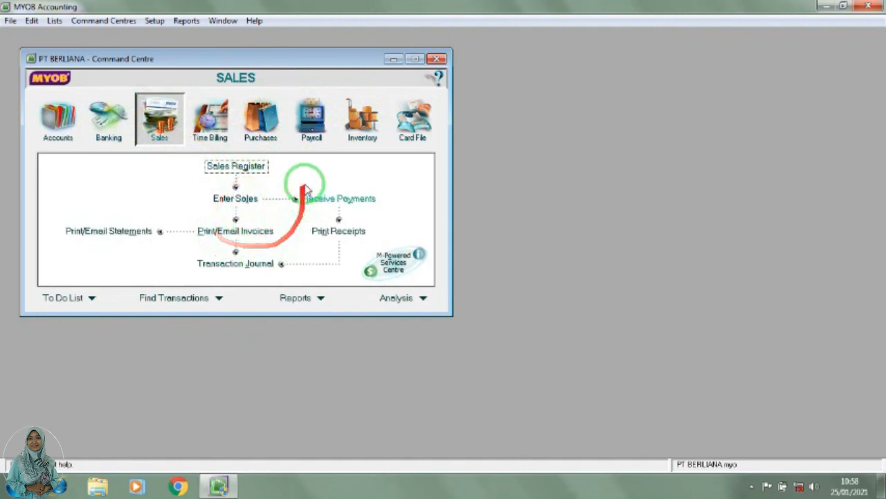
{"action": "left_click", "coordinate": [59, 109]}
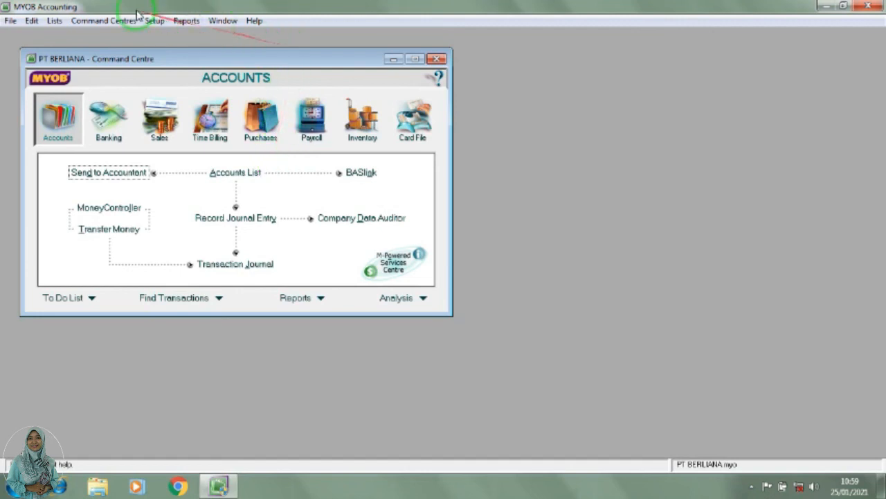
Step: Review the Company Information record of PT BERLIANA and close it
{"action": "left_click", "coordinate": [156, 21]}
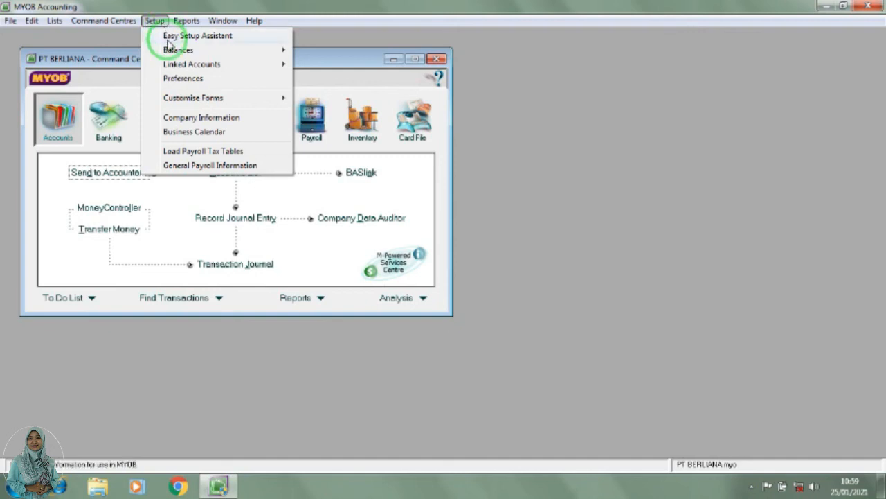
{"action": "left_click", "coordinate": [183, 117]}
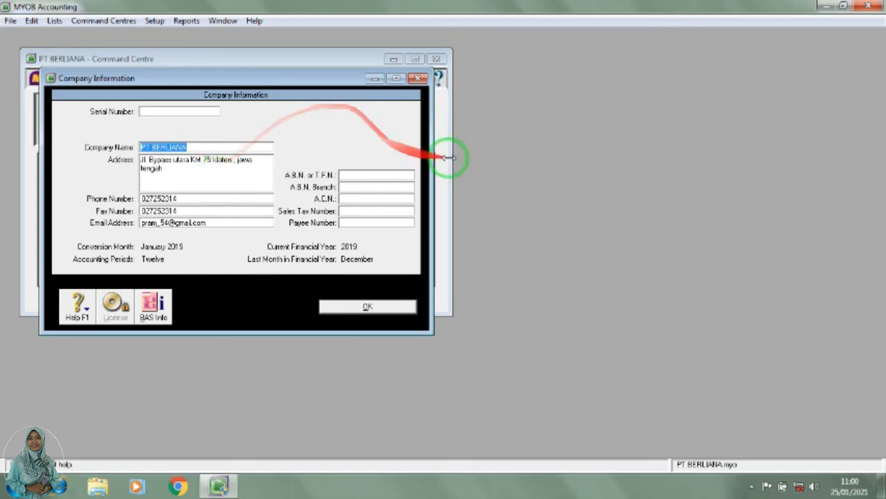
{"action": "left_click", "coordinate": [383, 306]}
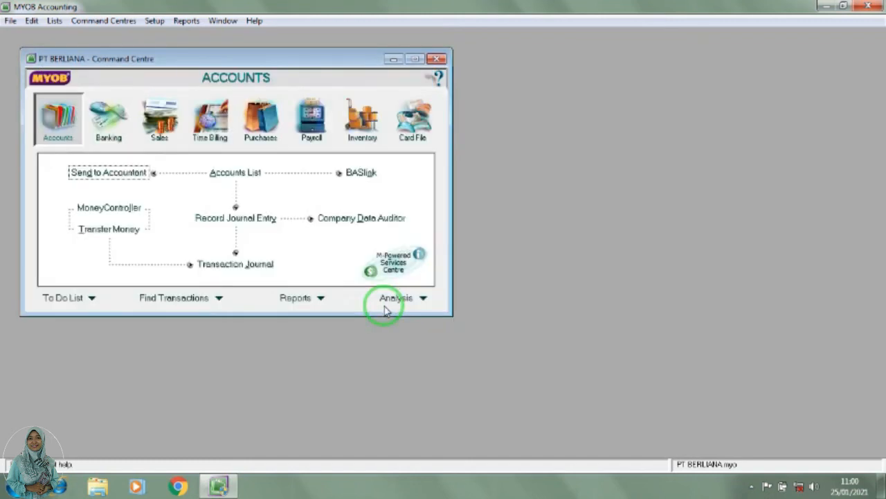